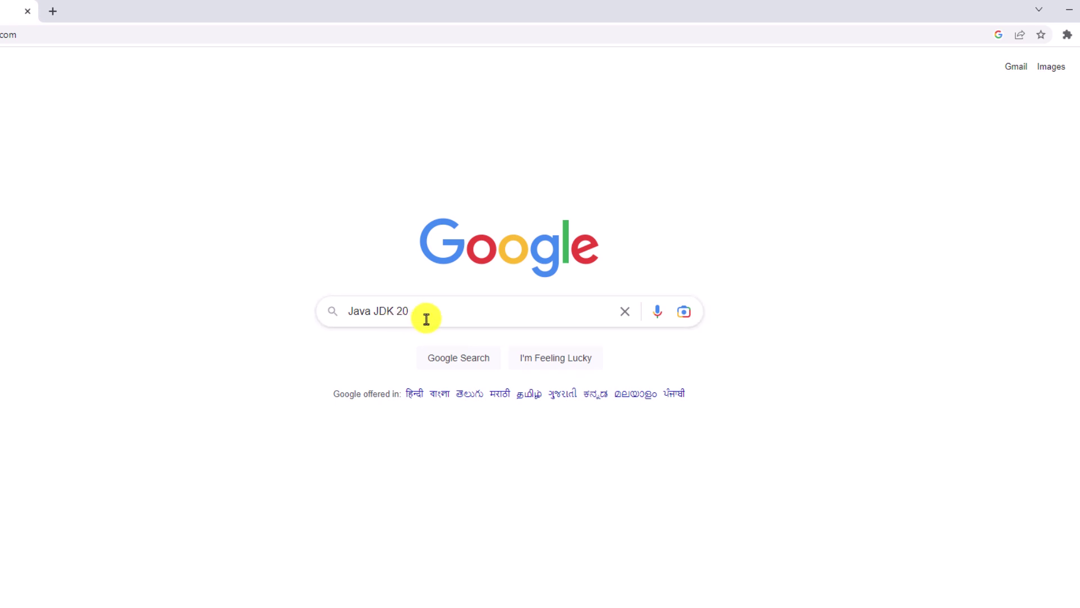
- Search Google for 'Java JDK 20'
key("Return")
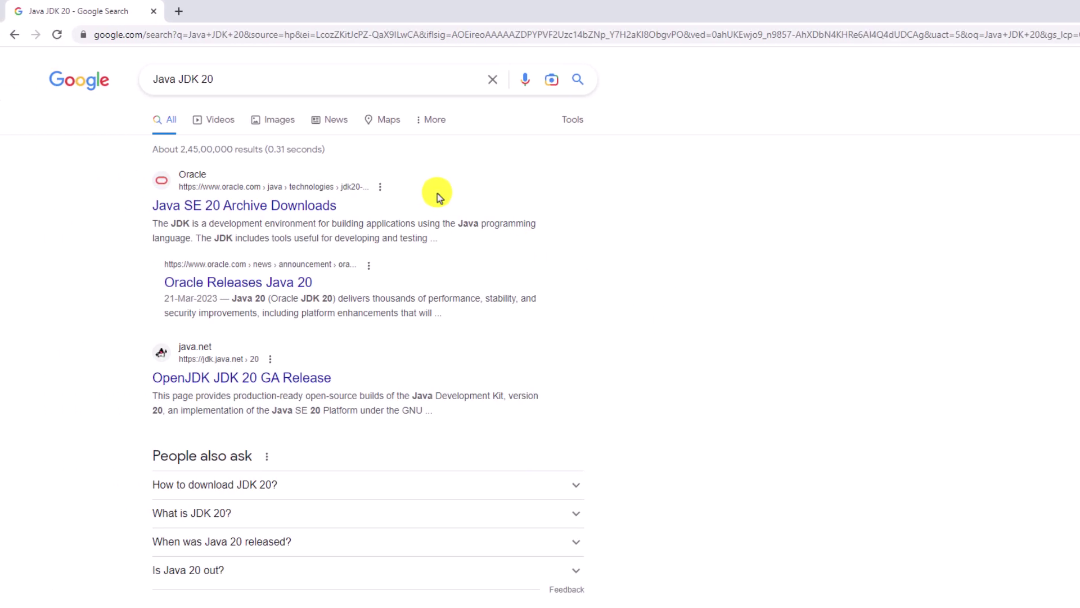
- Download jdk-20_windows-x64_bin.exe, the Windows x64 Installer, from Oracle's Java SE 20 page
left_click(285, 207)
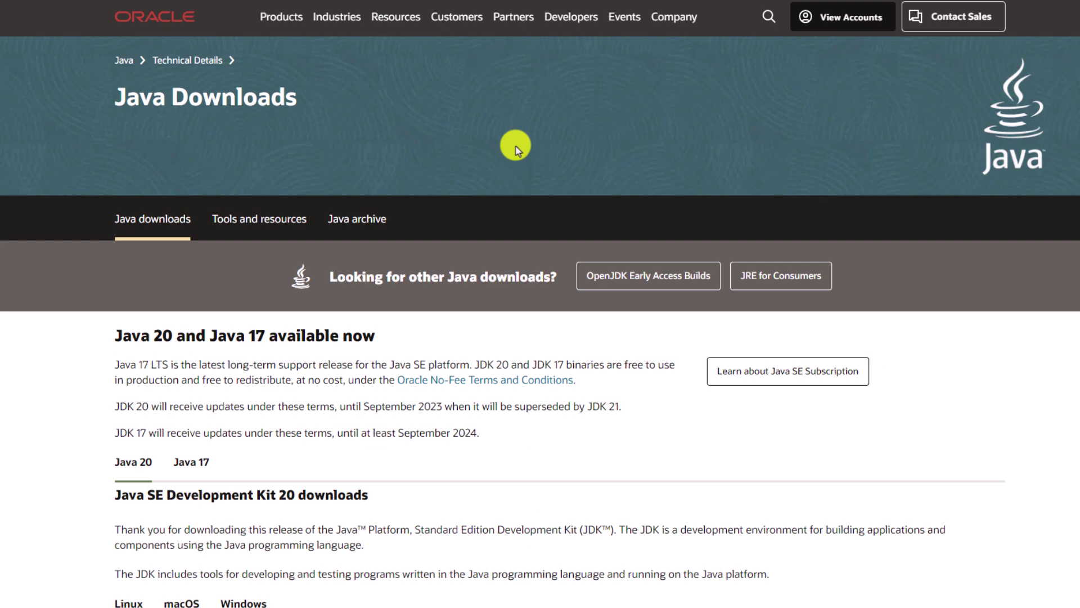
scroll(489, 176, "down", 2)
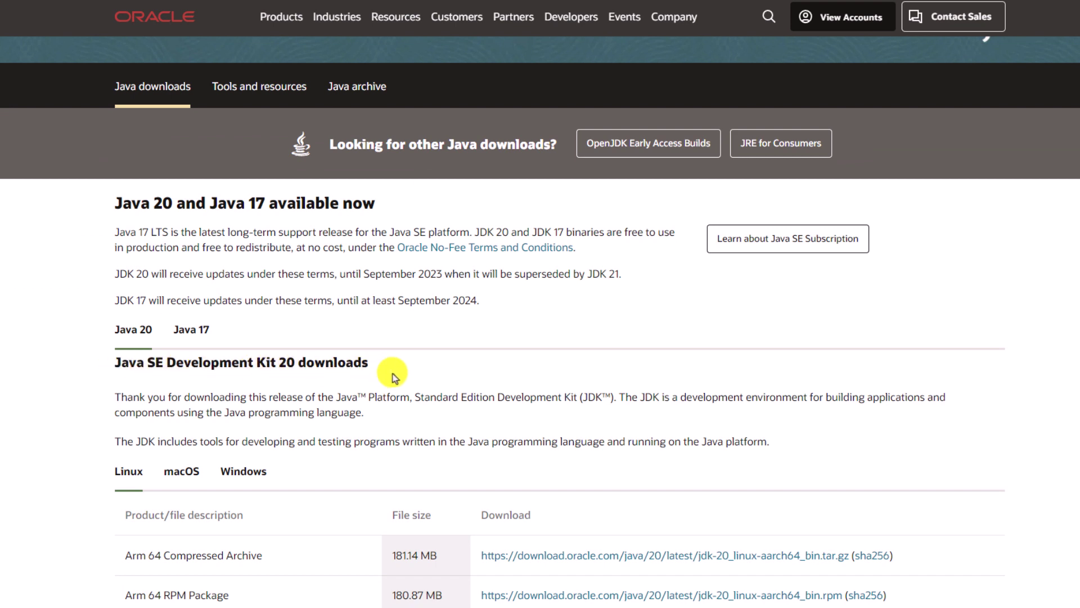
scroll(394, 376, "down", 3)
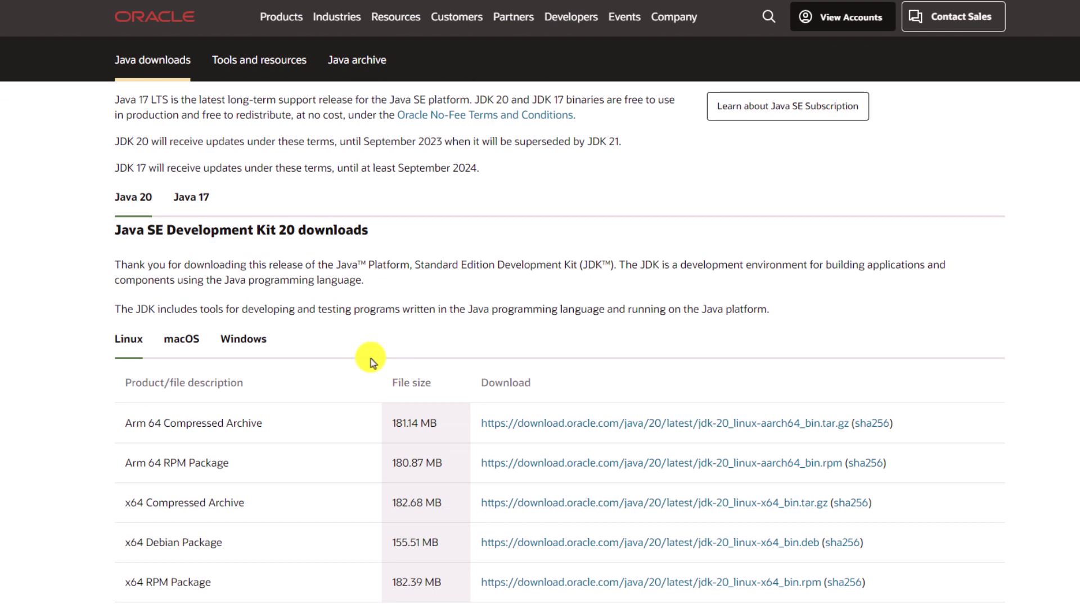
left_click(251, 343)
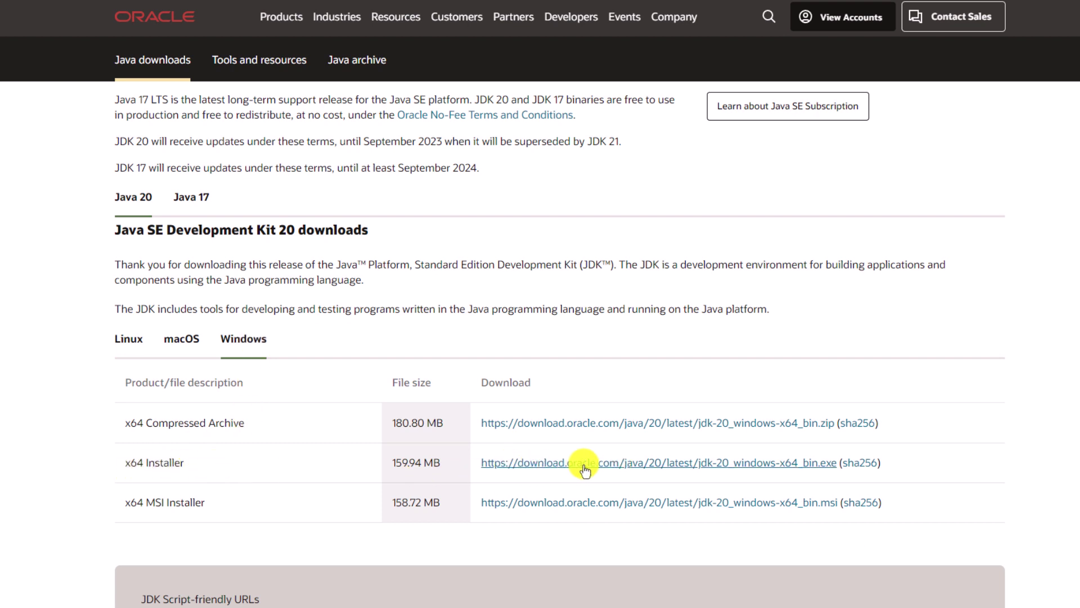
left_click(641, 470)
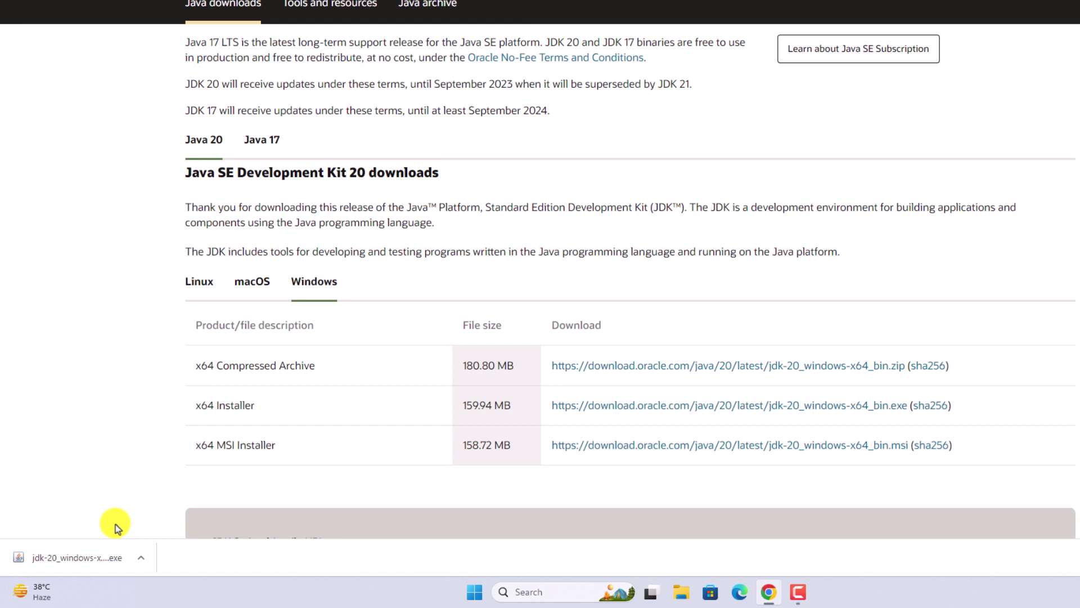
- Run the downloaded JDK 20 installer
left_click(144, 558)
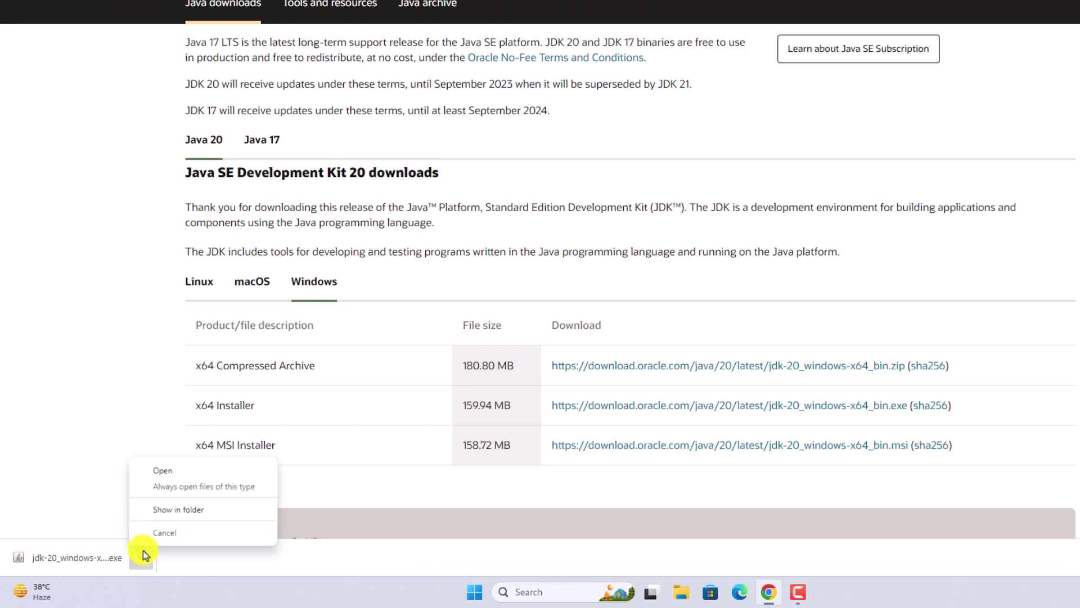
left_click(176, 473)
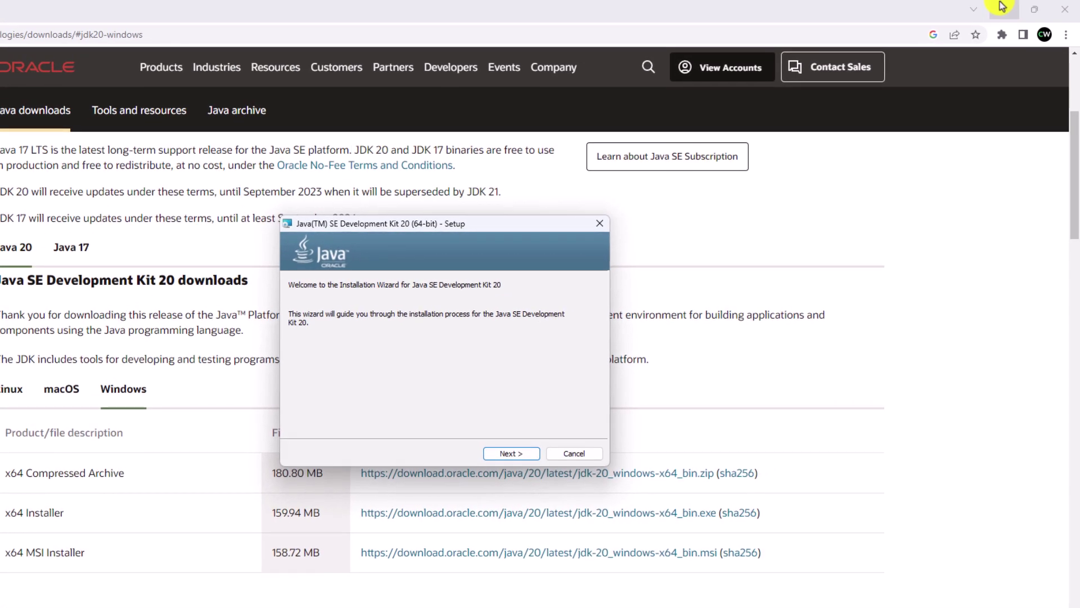
left_click(1015, 6)
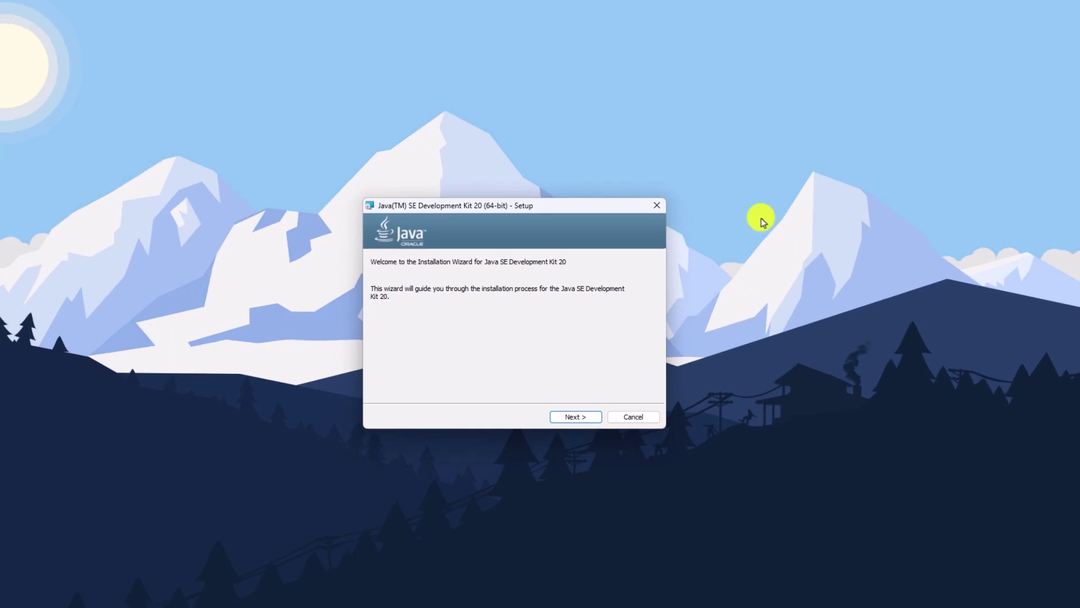
- Install JDK 20 into the default C:\Program Files\Java\jdk-20\ folder and close the setup
left_click(551, 430)
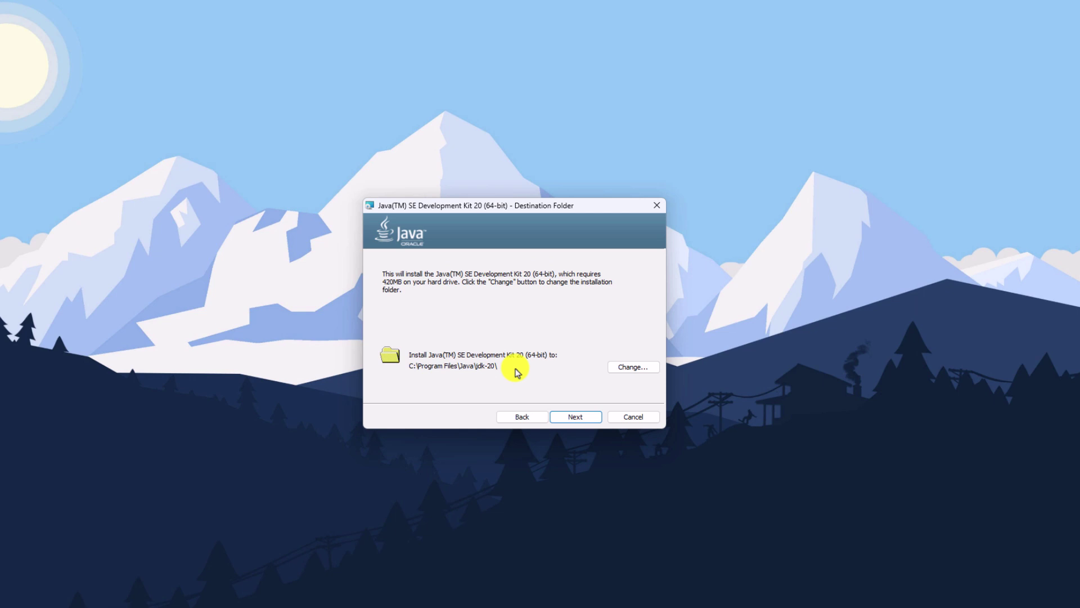
left_click(623, 367)
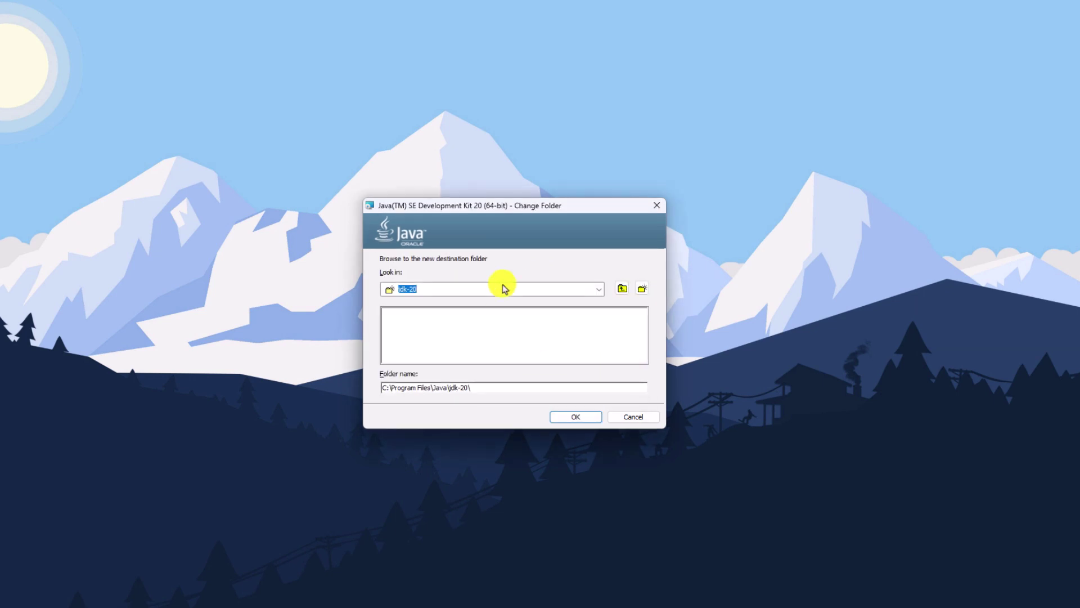
left_click(630, 417)
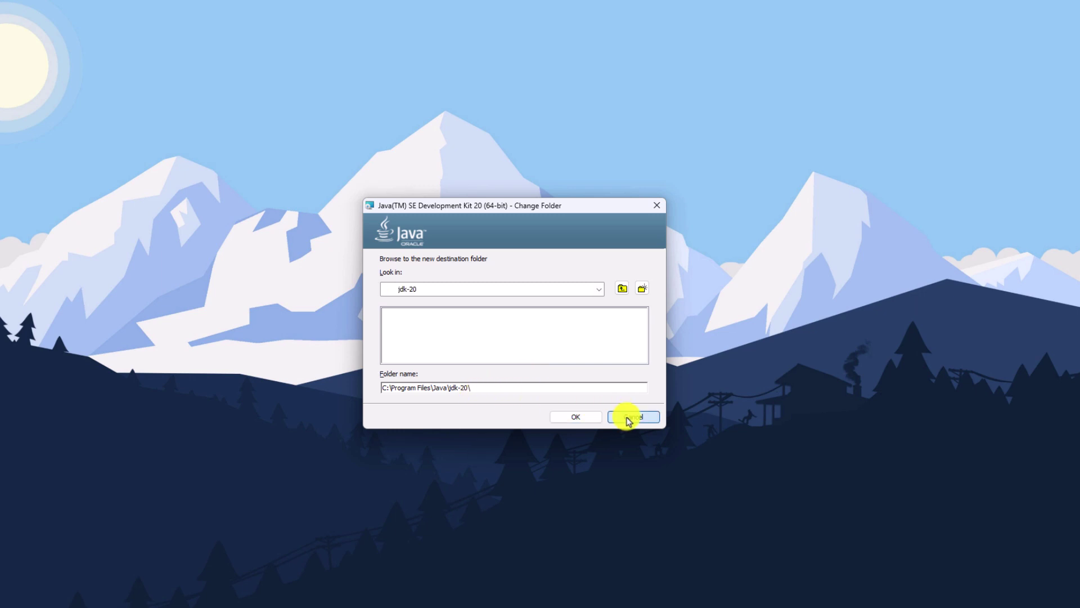
left_click(581, 420)
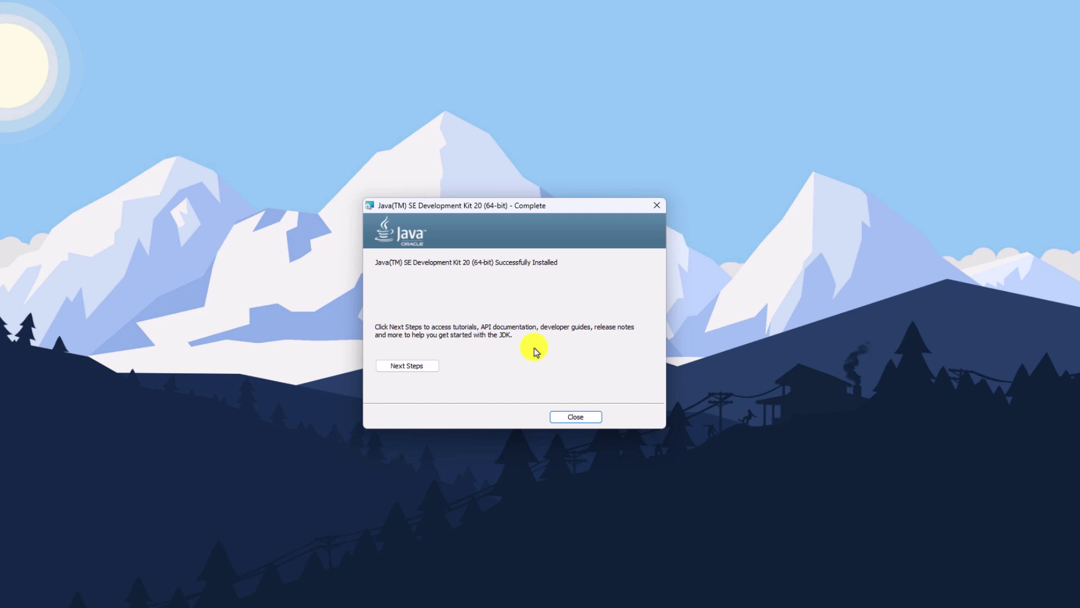
left_click(576, 417)
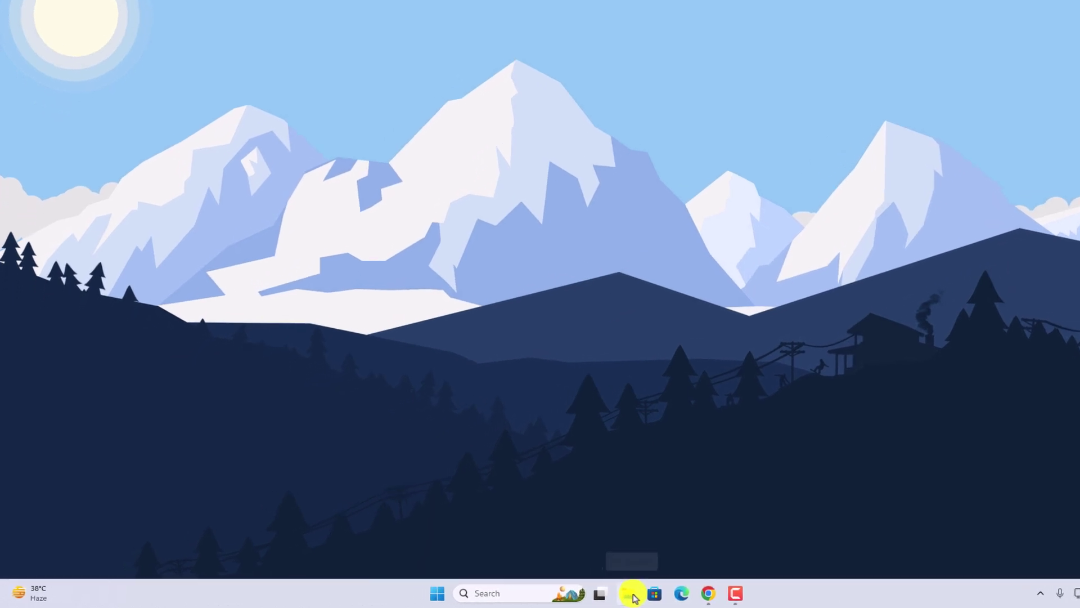
- Browse File Explorer to C:\Program Files\Java\jdk-20\bin
left_click(632, 594)
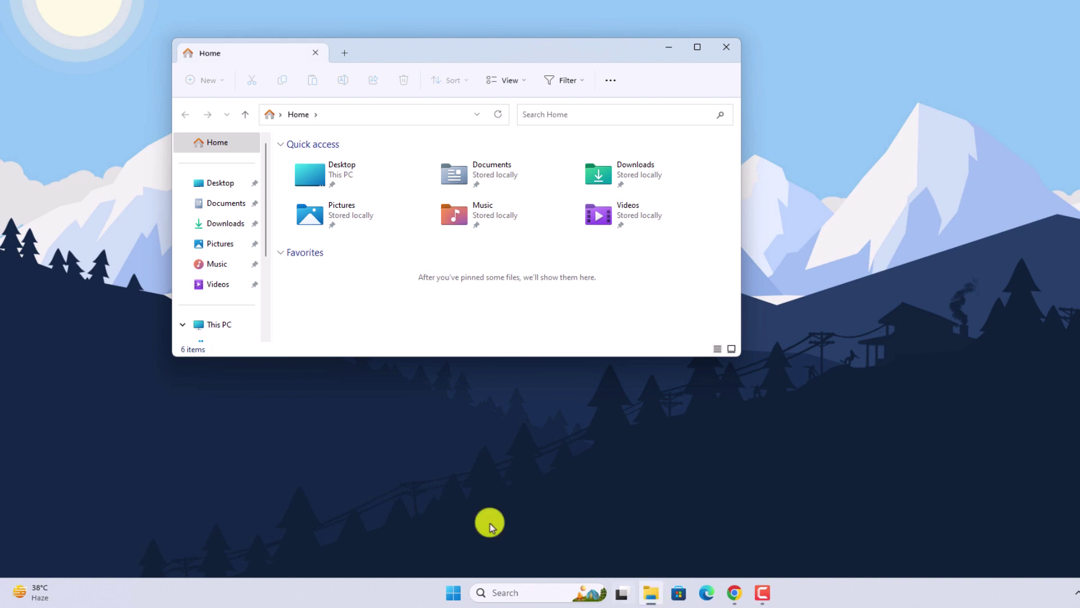
left_click(220, 280)
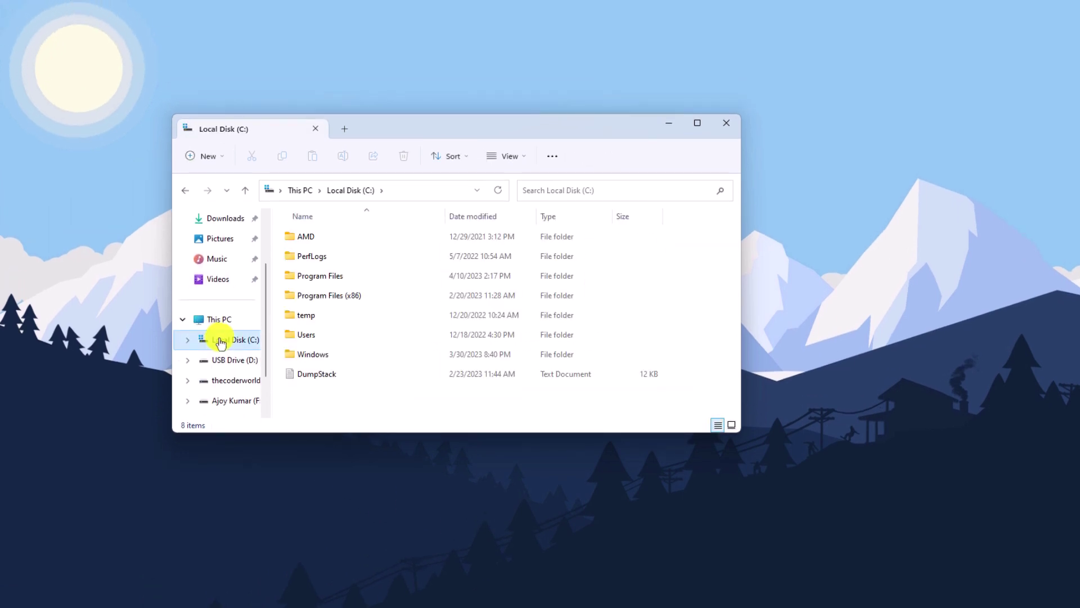
double_click(370, 277)
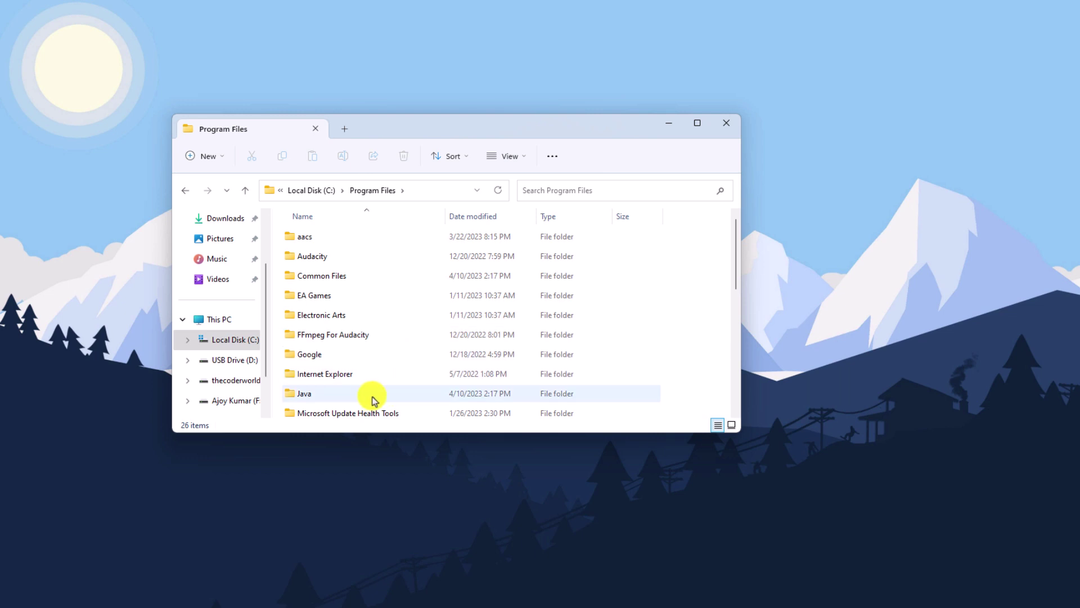
double_click(404, 398)
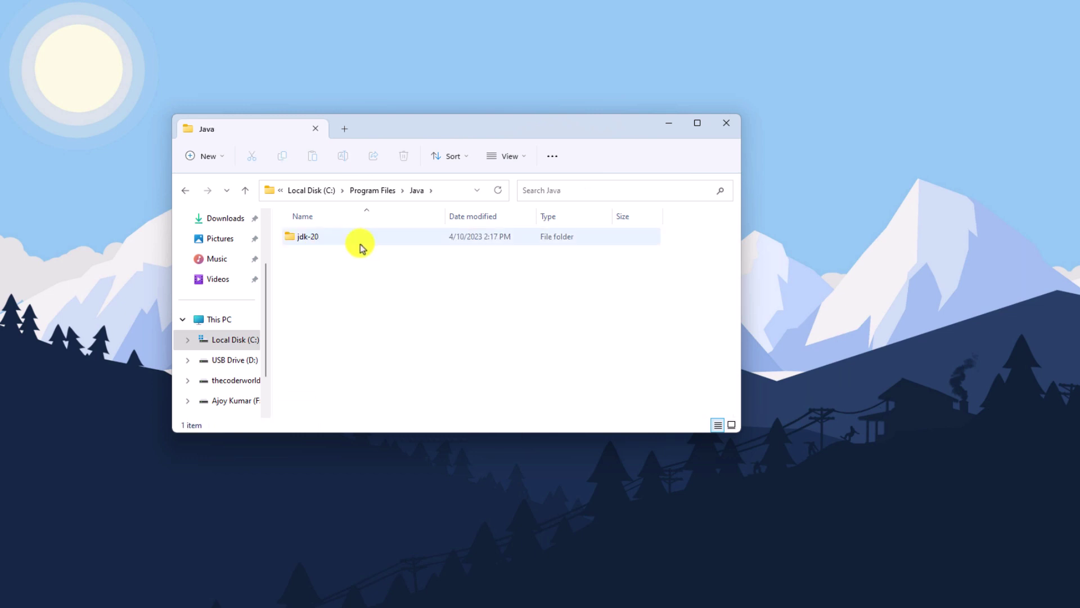
left_click(364, 247)
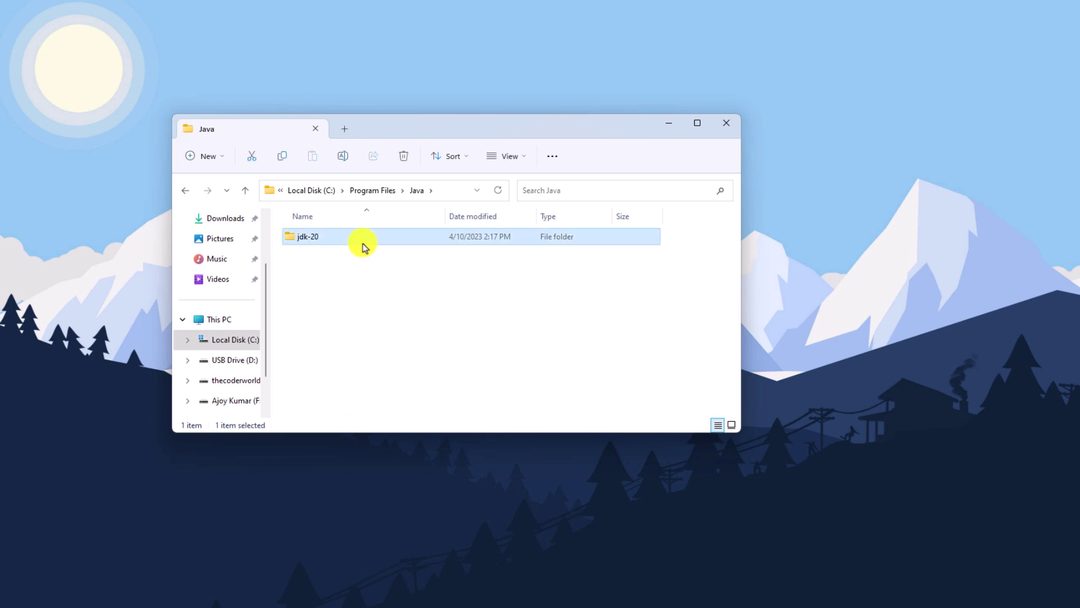
double_click(363, 248)
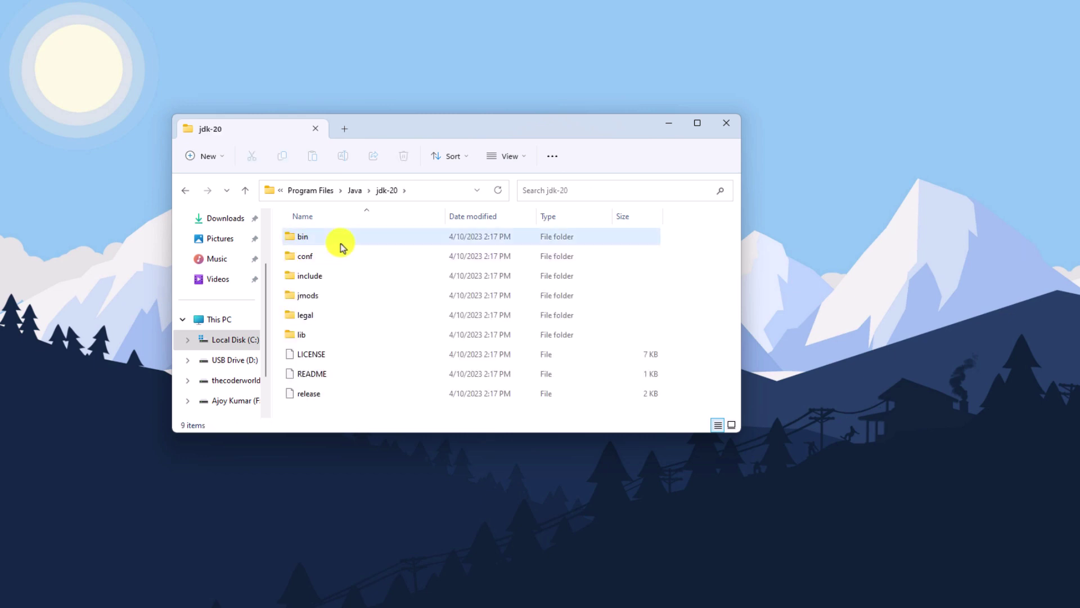
double_click(343, 248)
- Copy the bin folder's full path from the address bar
left_click(443, 195)
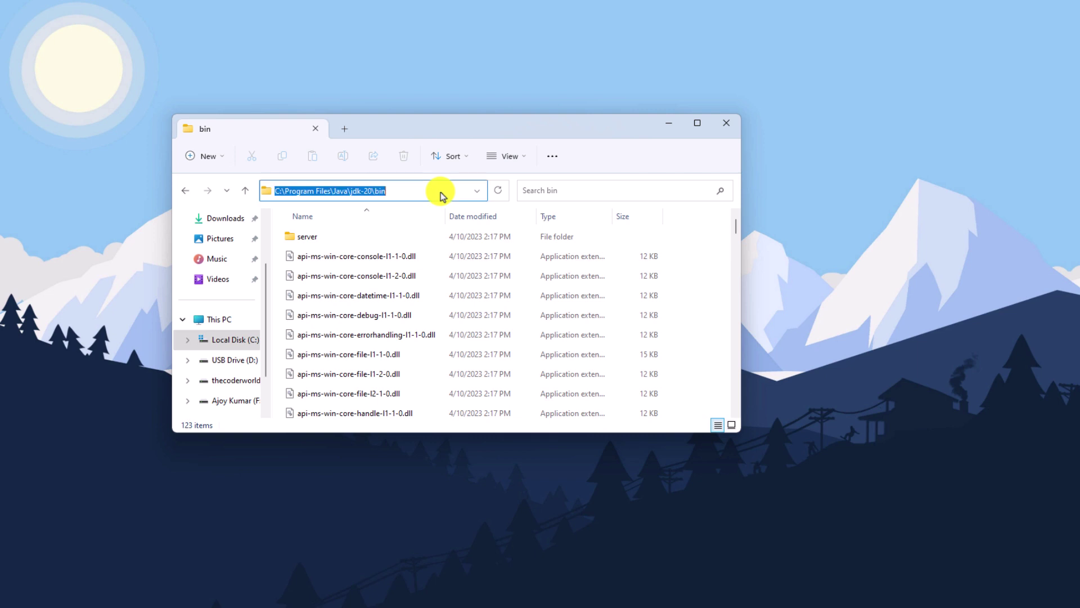
right_click(443, 194)
left_click(477, 233)
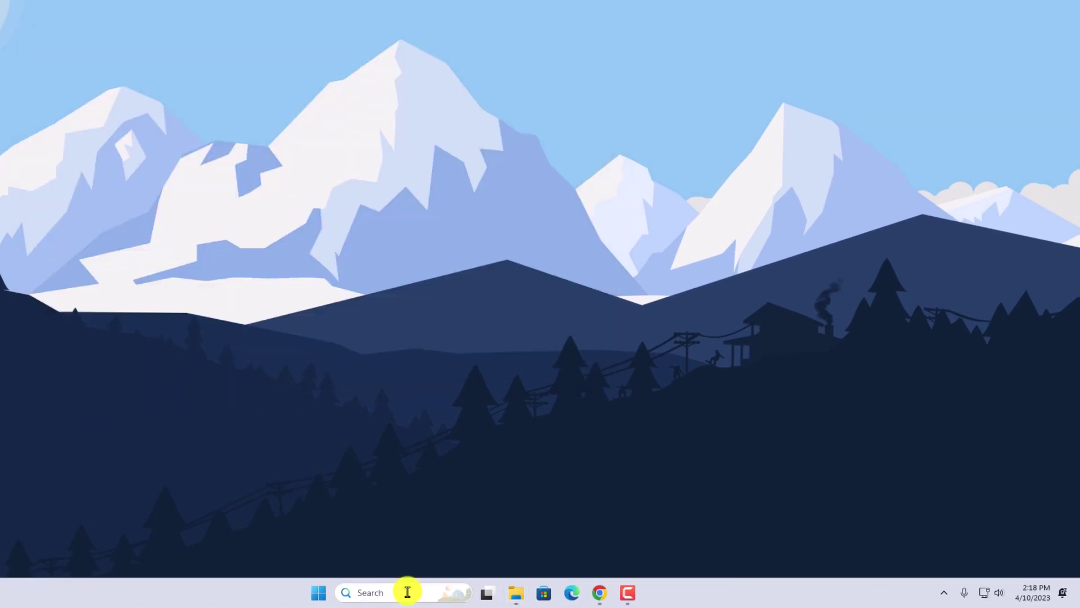
- Launch the Settings app from Start search
left_click(408, 591)
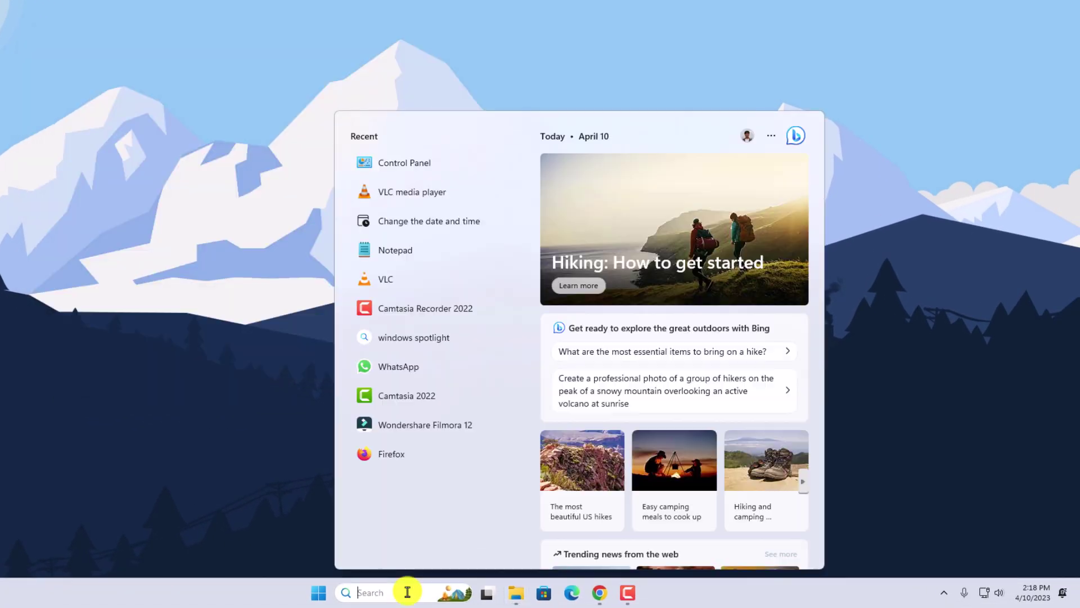
type("see")
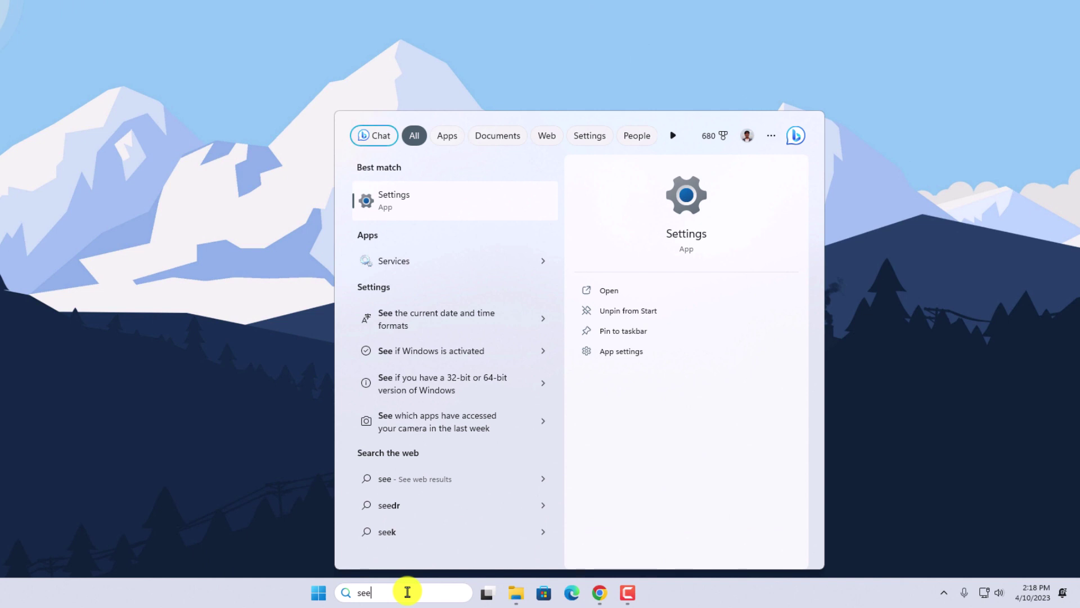
left_click(409, 209)
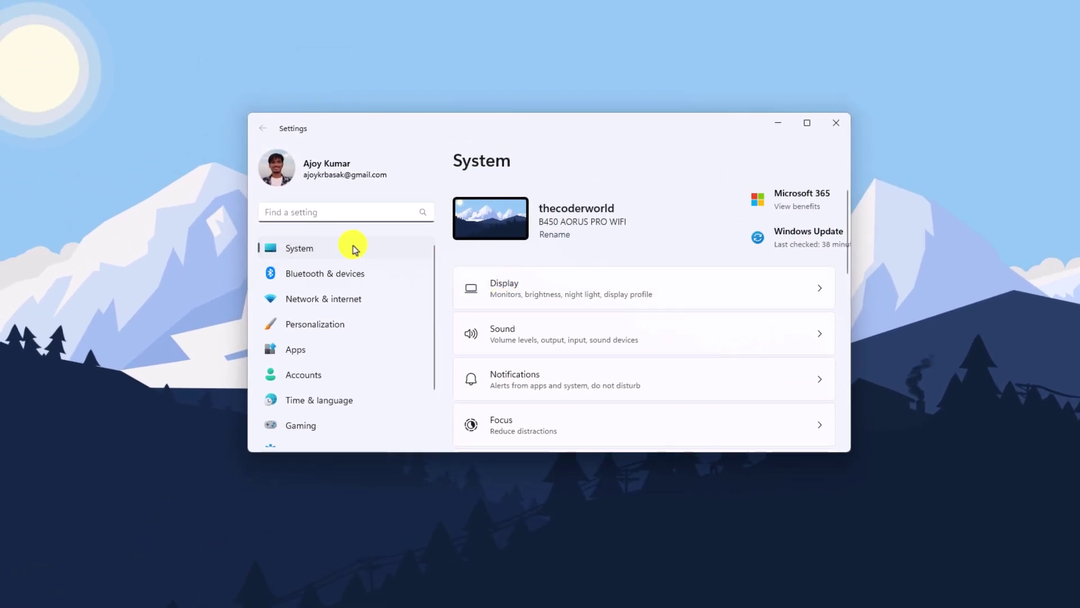
left_click(353, 245)
- Open Advanced system settings from the System > About page
scroll(591, 306, "down", 5)
scroll(602, 323, "down", 3)
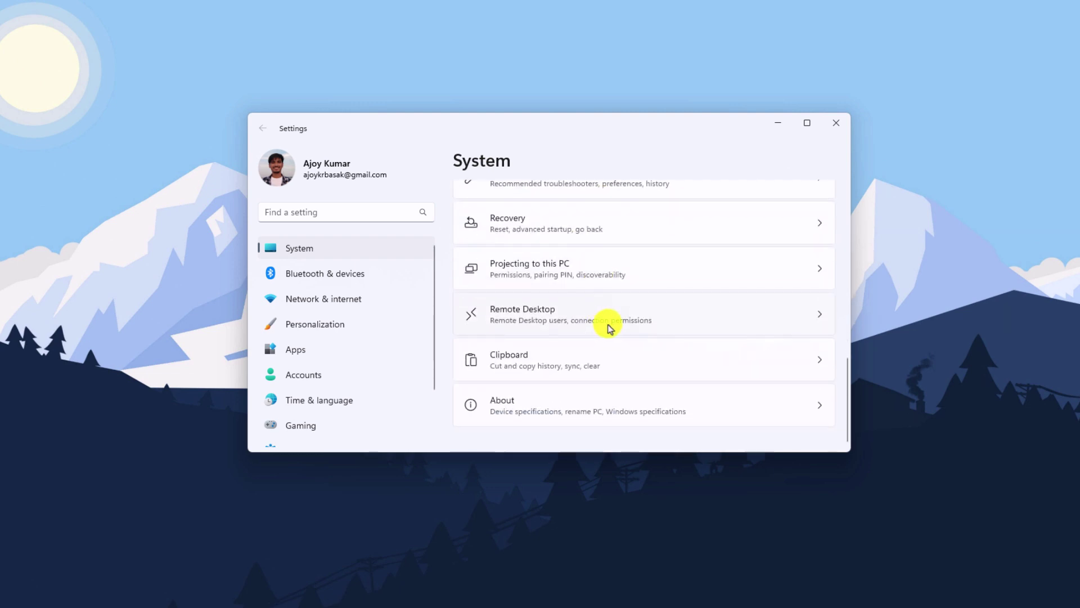
left_click(593, 414)
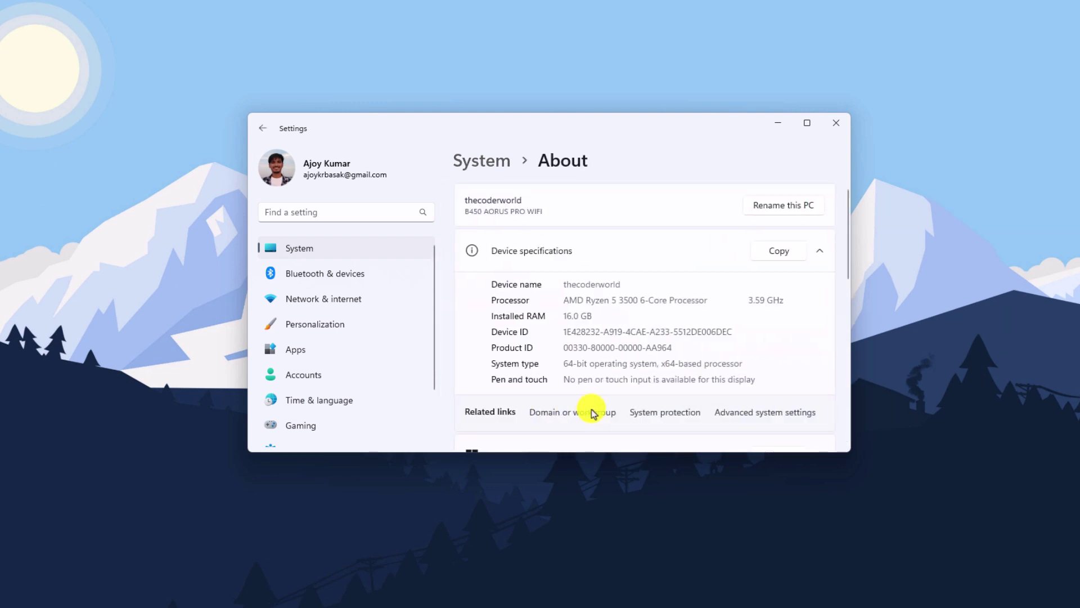
scroll(643, 362, "down", 3)
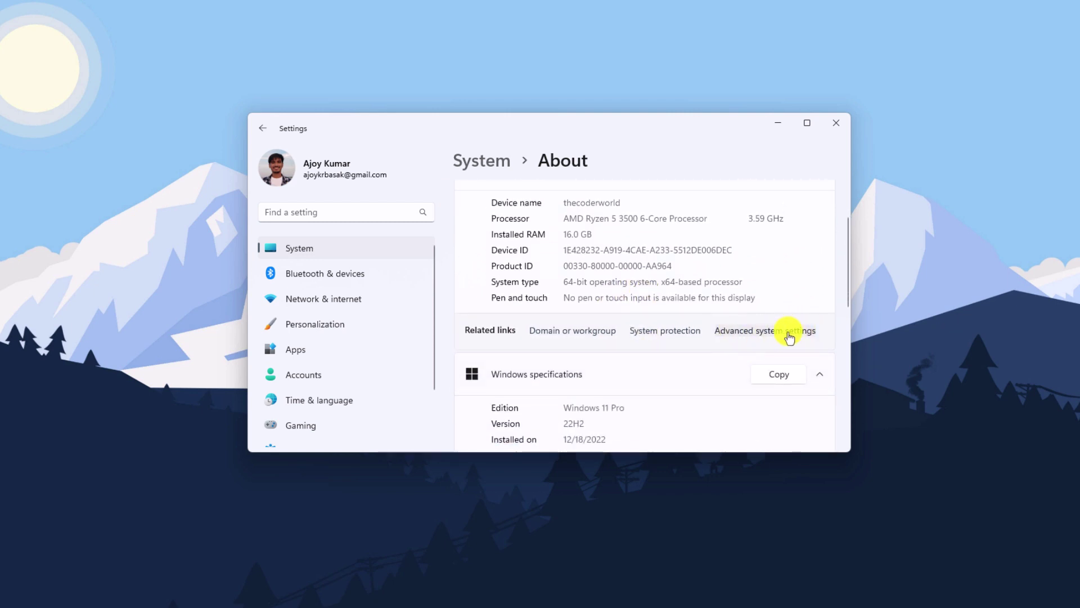
left_click(790, 336)
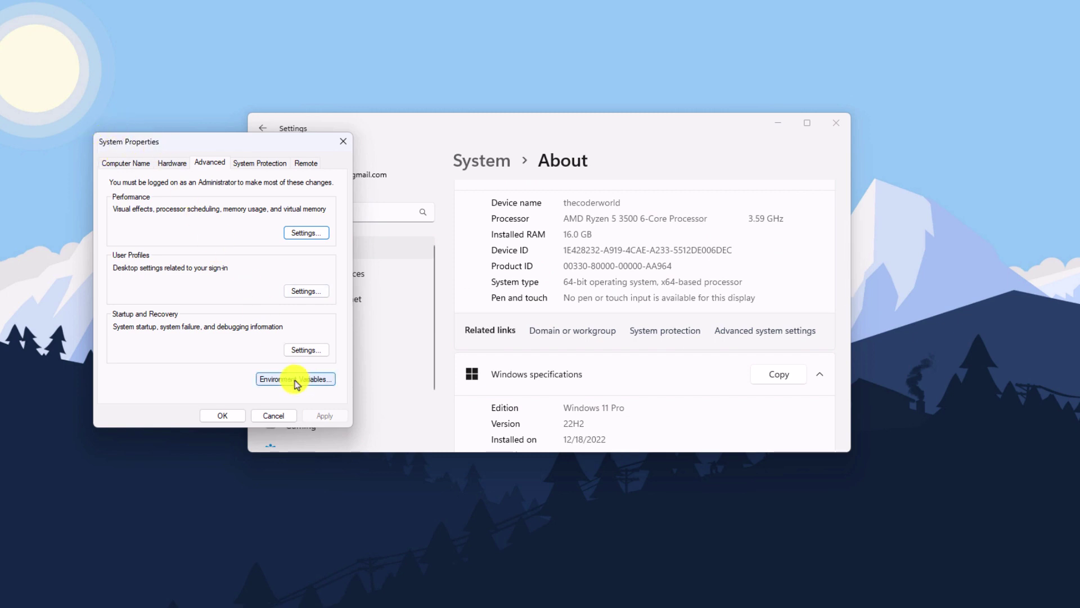
- Add a new system Path entry by pasting C:\Program Files\Java\jdk-20\bin
left_click(324, 385)
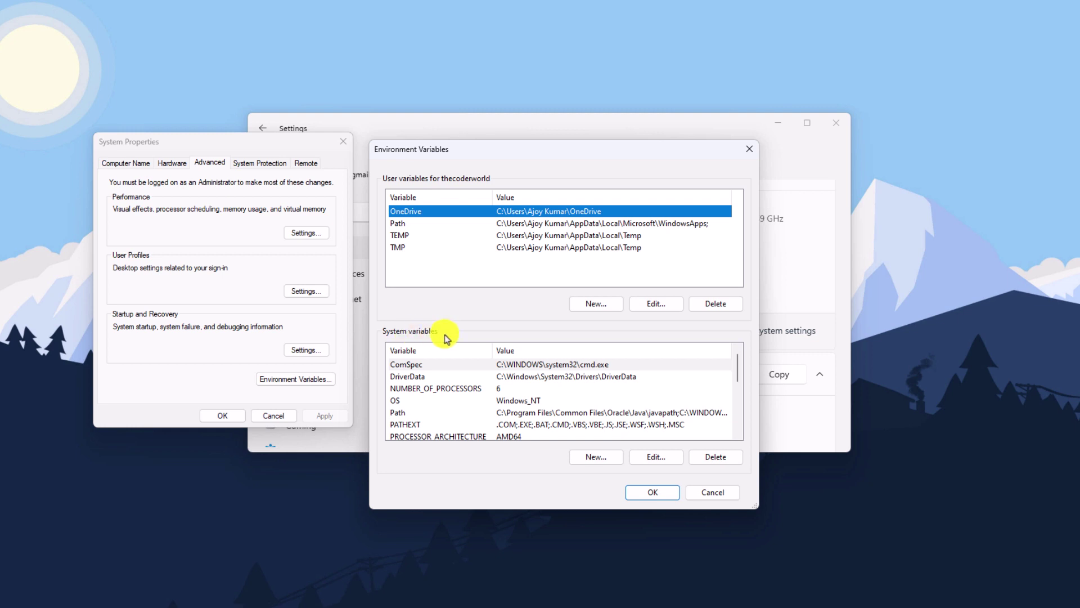
left_click(413, 414)
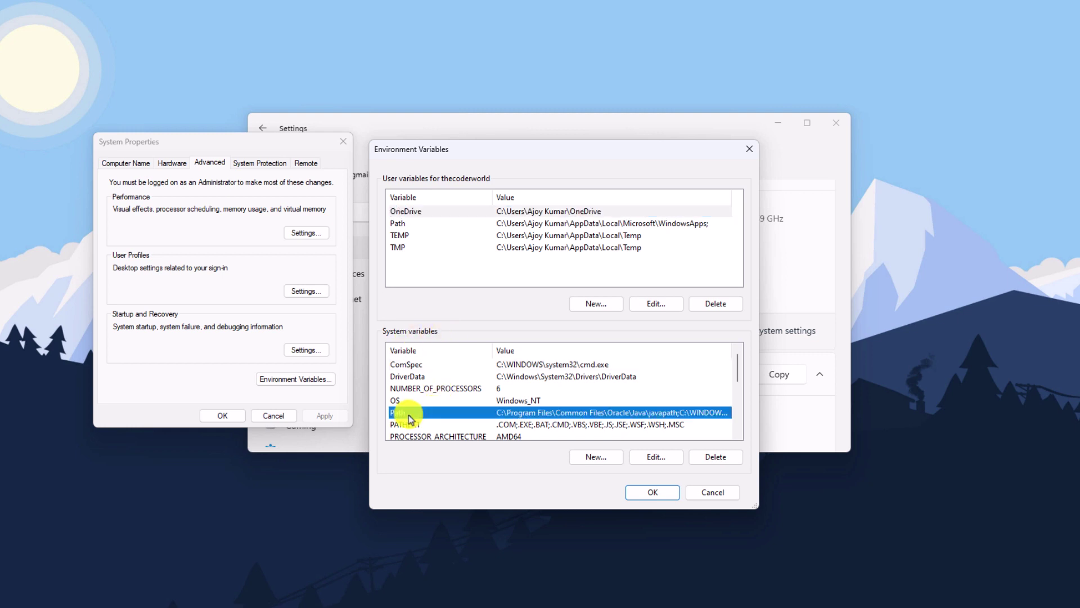
left_click(656, 458)
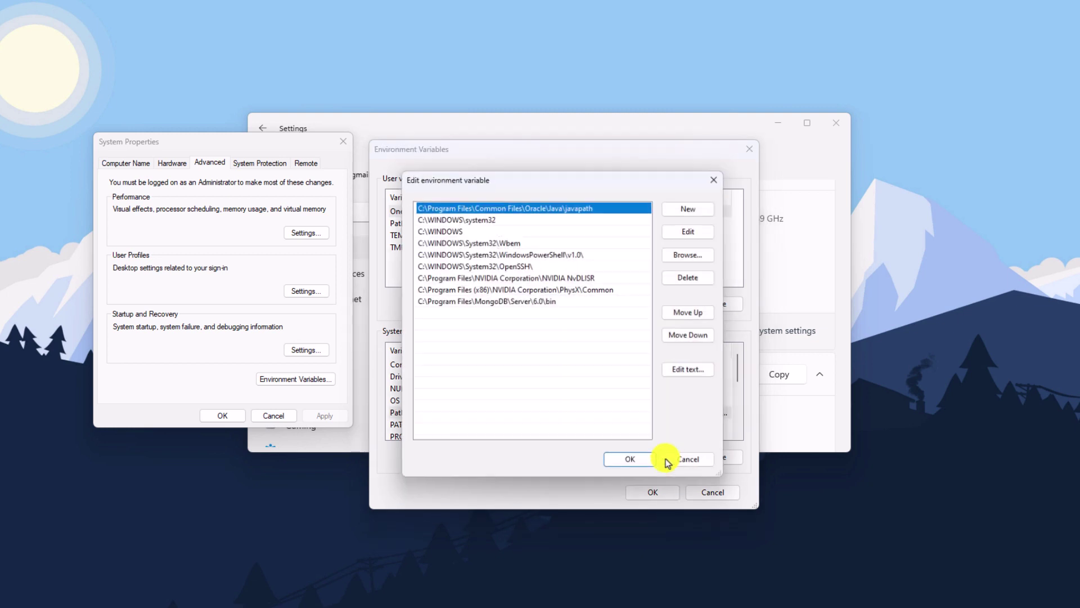
left_click(701, 212)
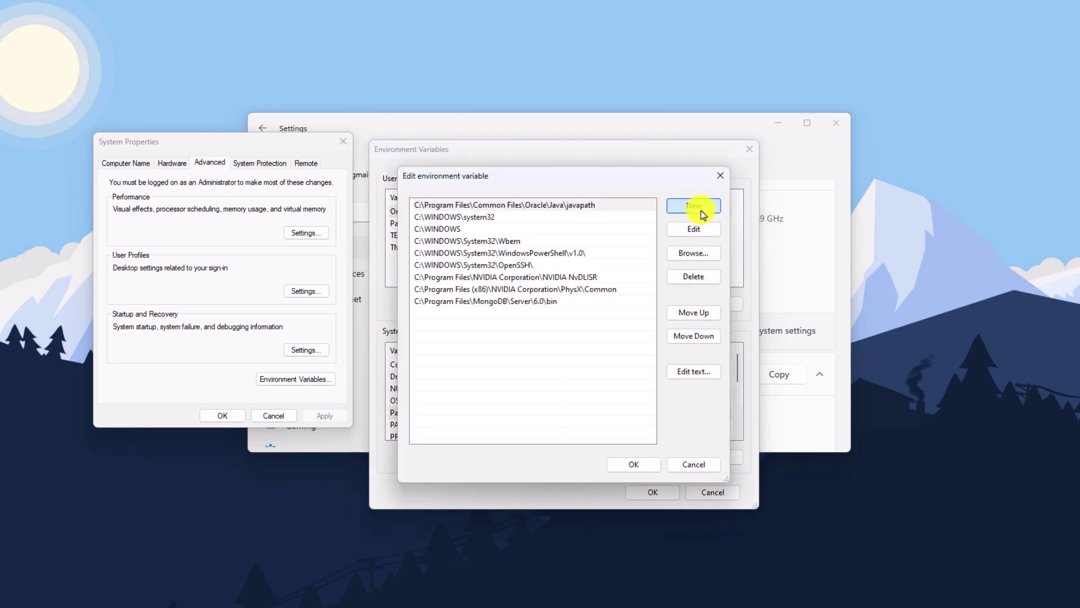
right_click(424, 316)
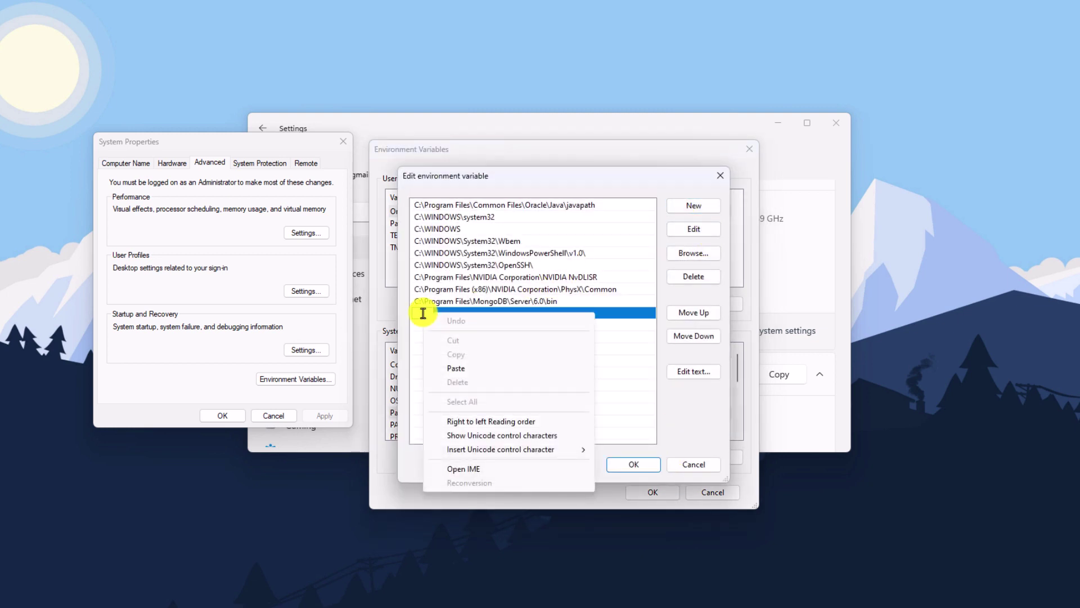
left_click(459, 368)
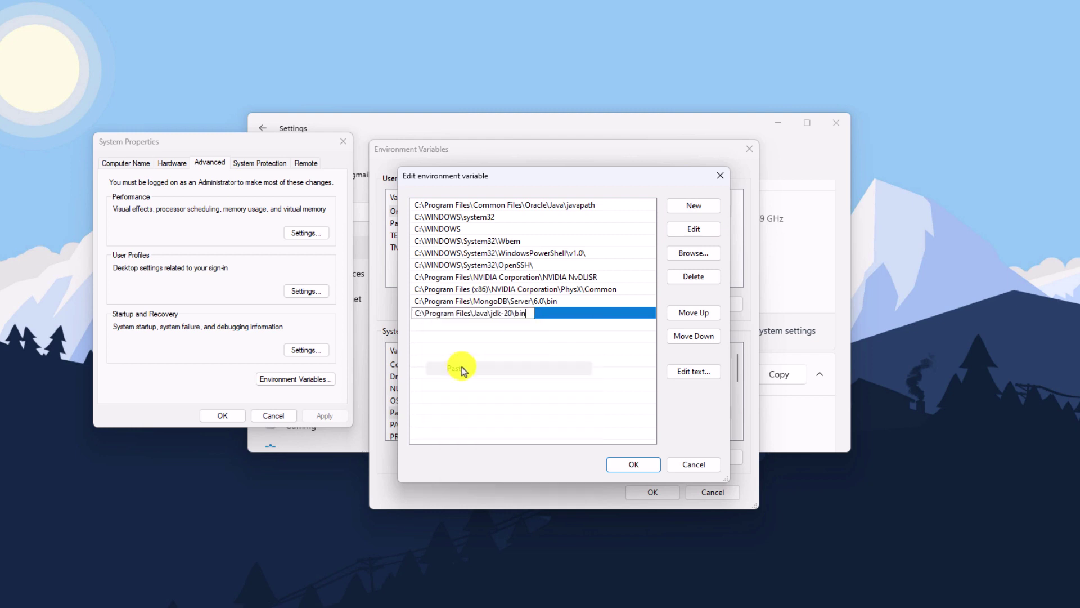
- Save the Path change through all three dialogs and close Settings
left_click(634, 465)
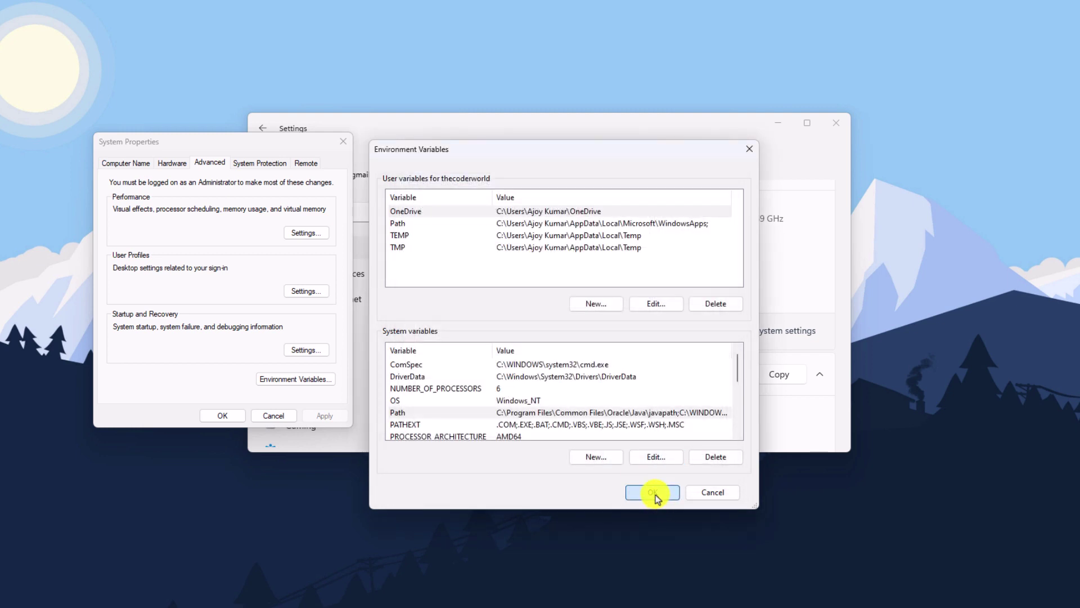
left_click(654, 493)
left_click(223, 416)
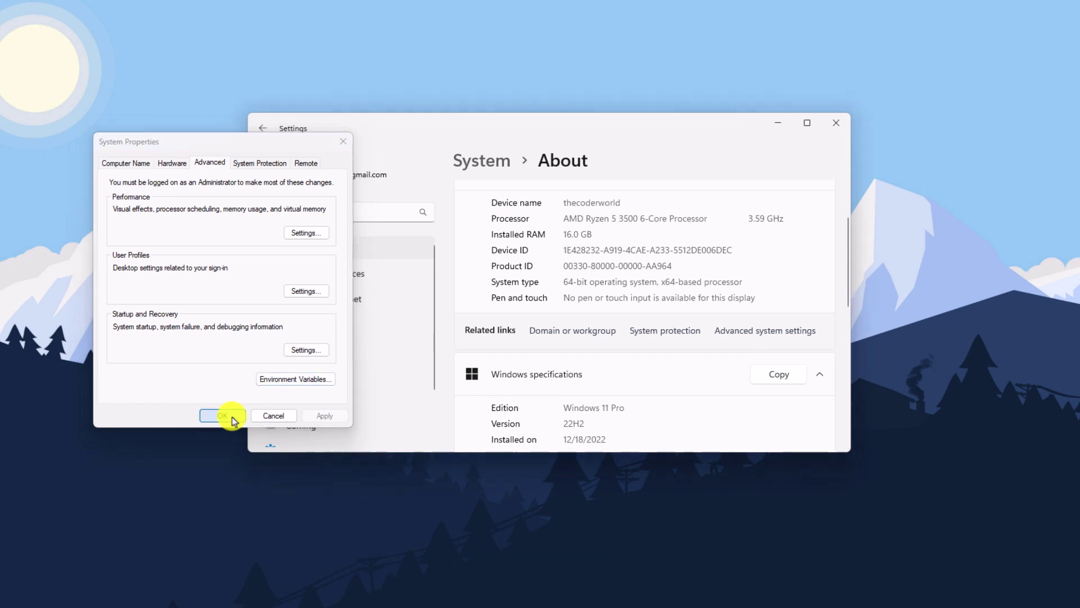
left_click(834, 130)
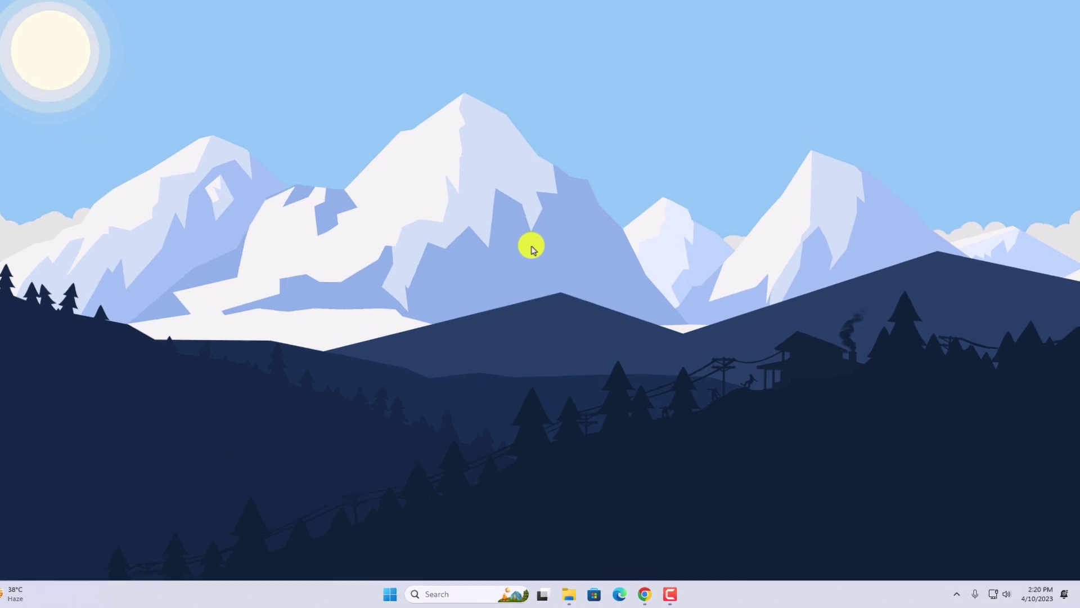
- Launch Command Prompt as administrator, approving the UAC prompt
left_click(469, 594)
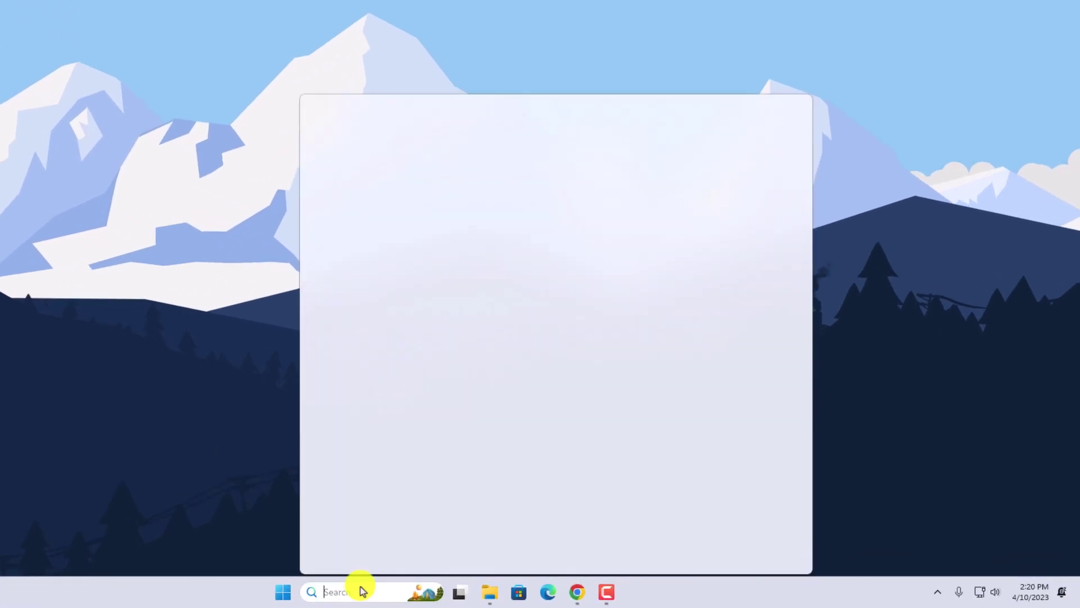
type("cmd")
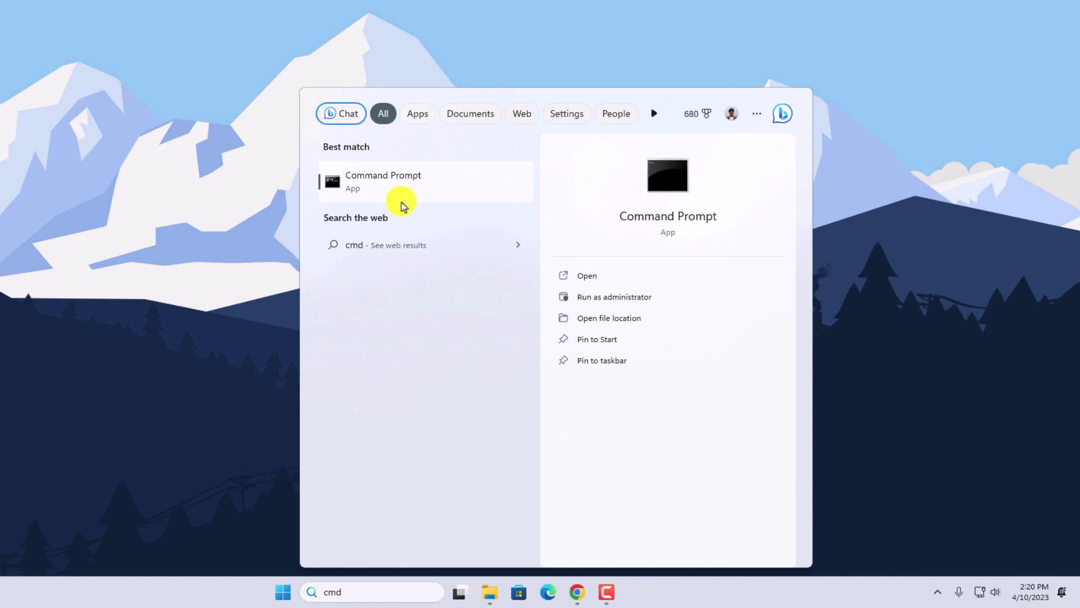
key("ctrl+shift+Return")
key("alt+y")
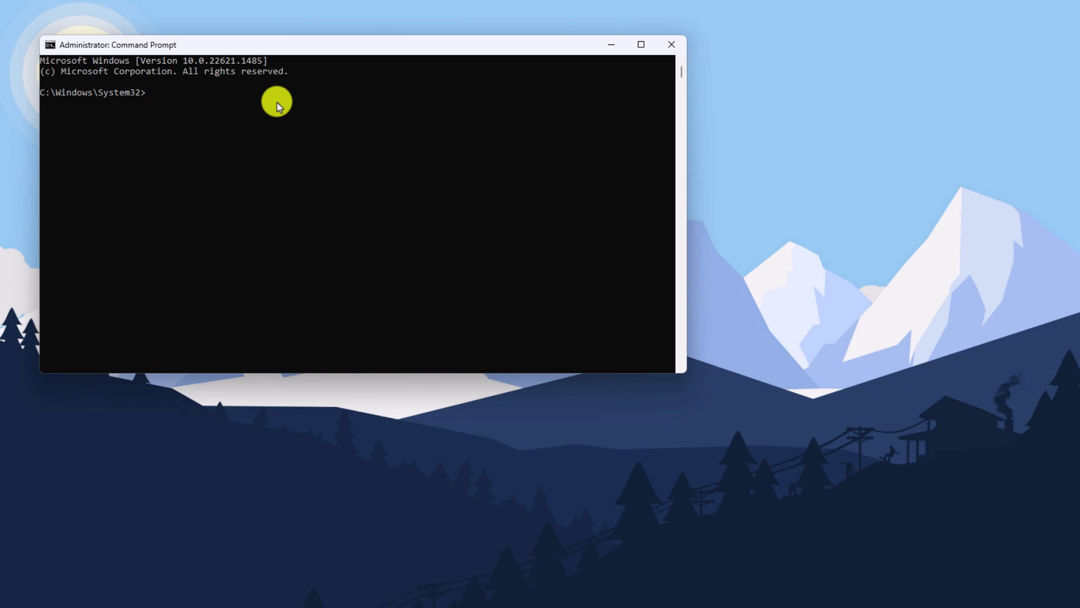
type("java --version")
key("Return")
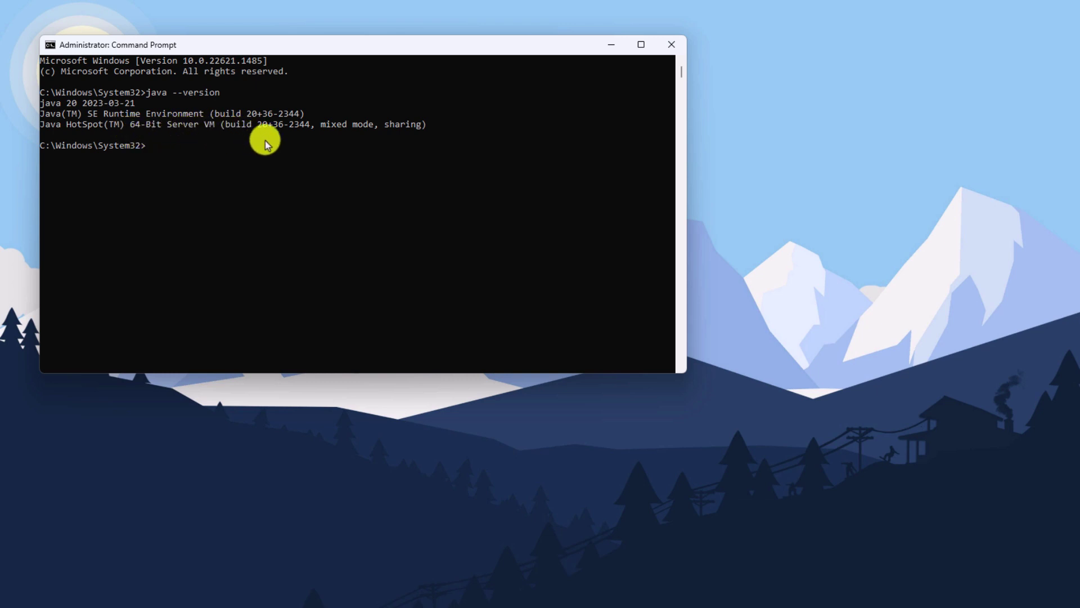
left_click_drag(431, 125, 42, 109)
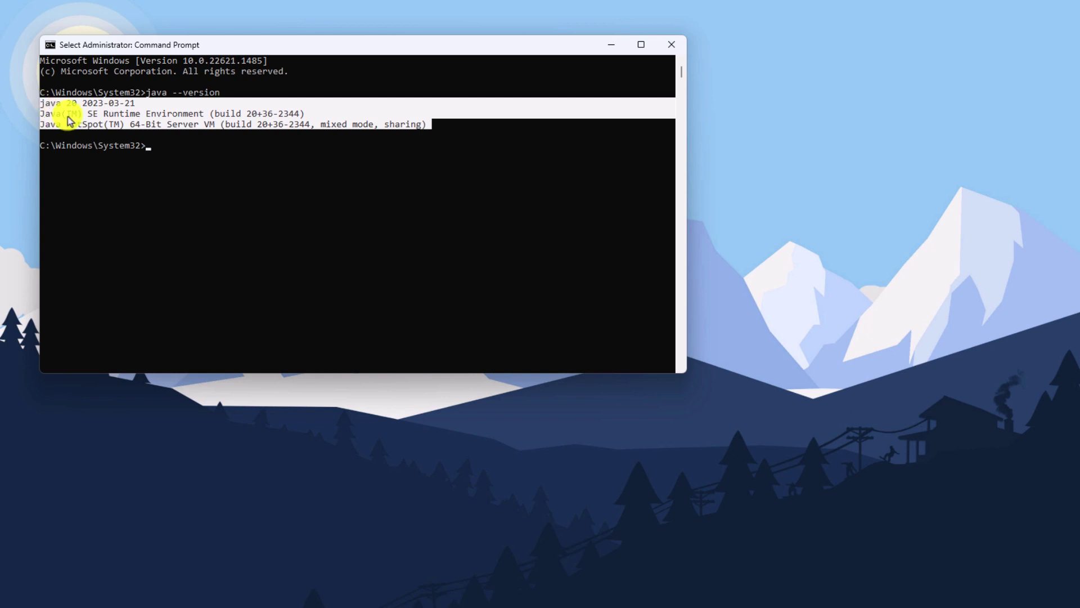
left_click(149, 141)
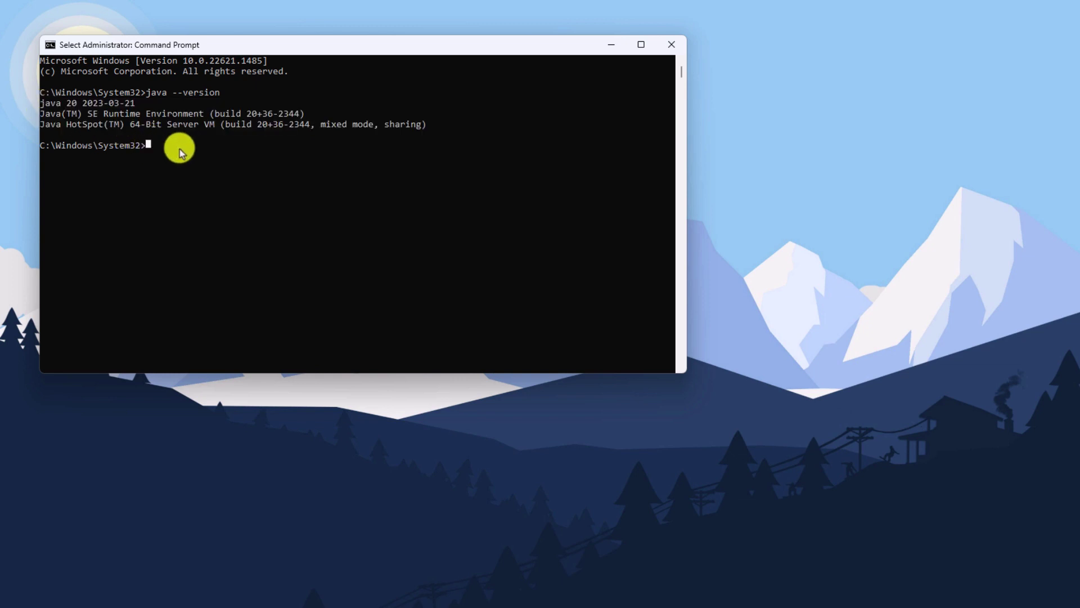
- Run javac and check that it prints its usage options
type("j")
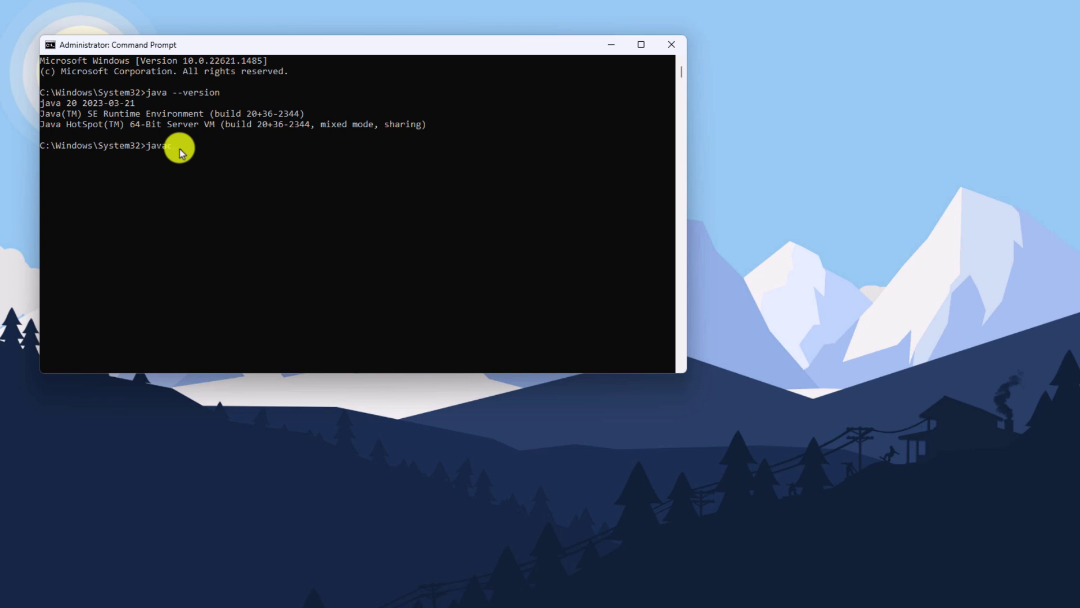
type("avac")
key("Return")
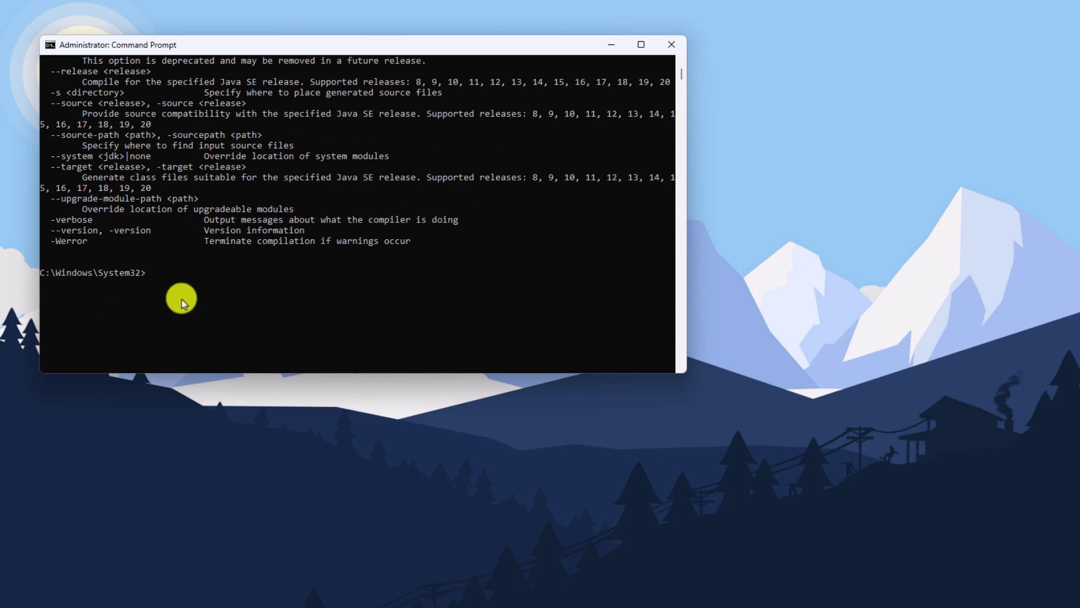
scroll(186, 287, "up", 20)
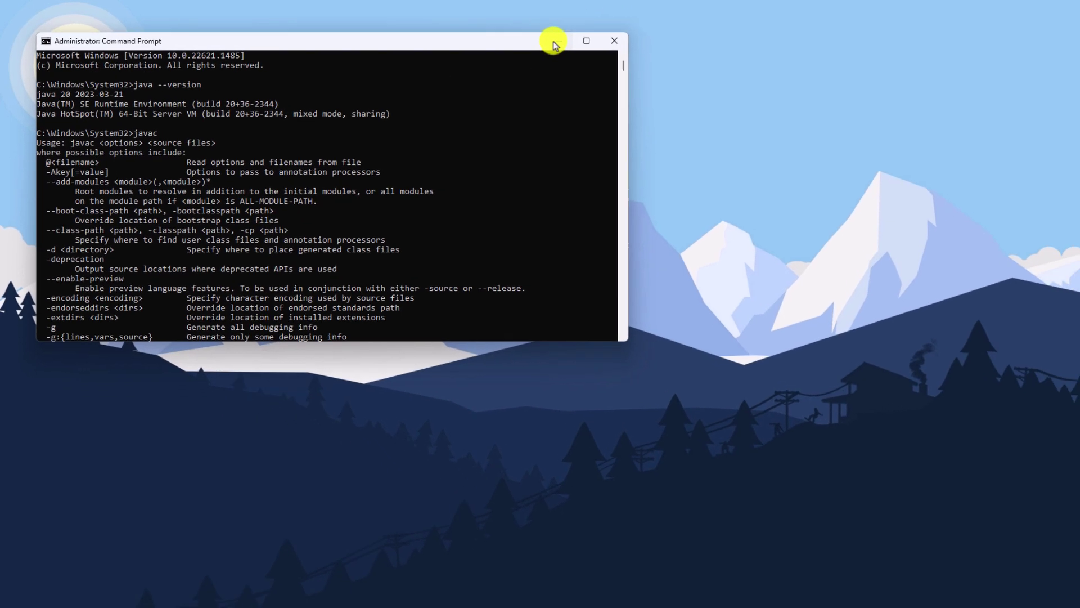
- Minimize the Command Prompt window to reveal the desktop
left_click(554, 41)
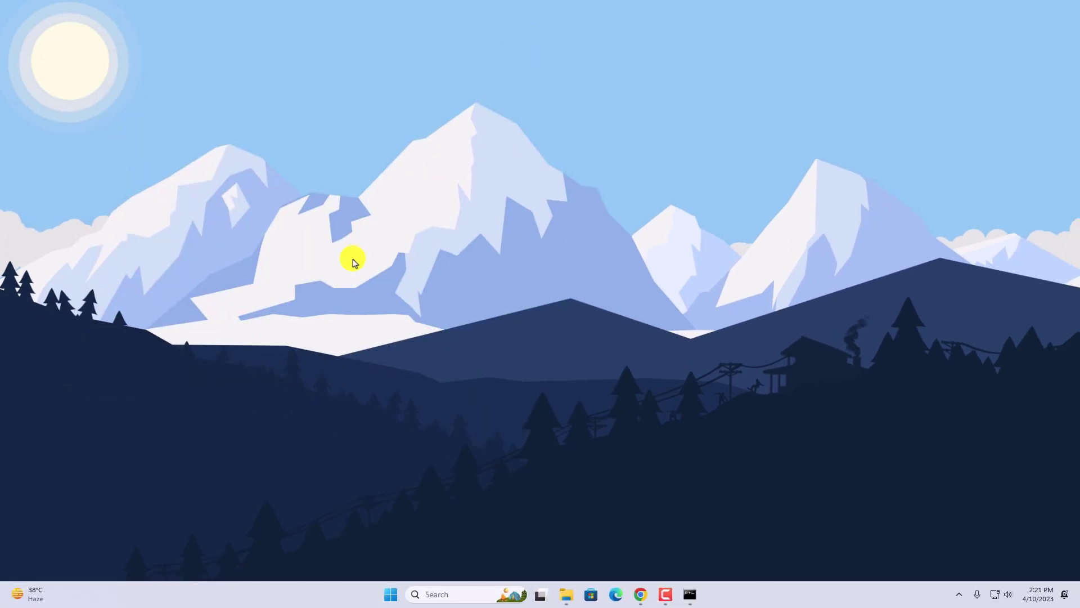